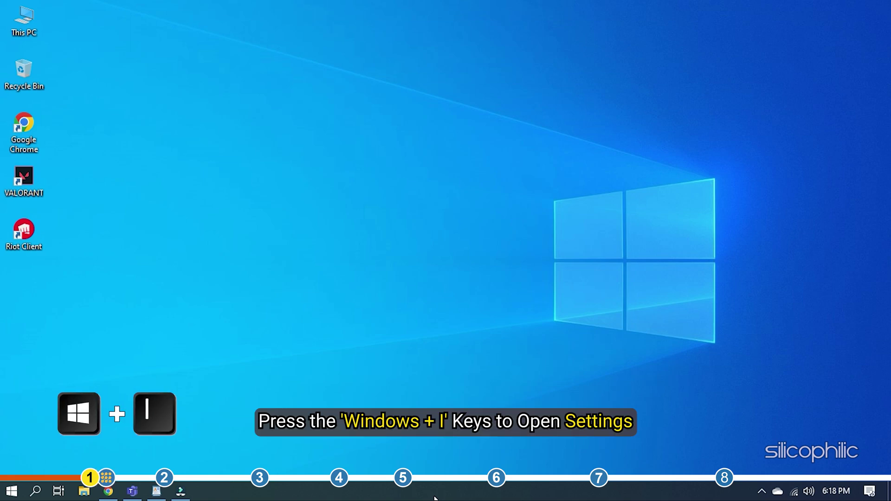
- Open Windows Settings and go from System's Display page to Graphics settings
key(super+i)
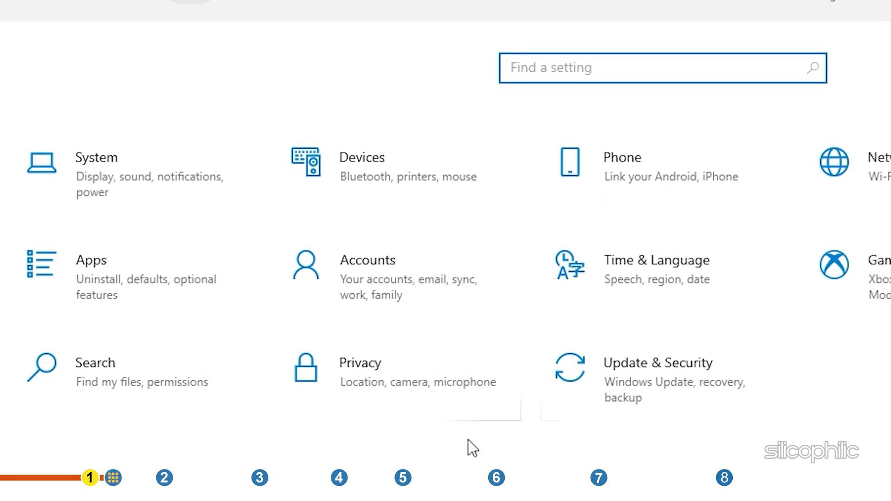
click(193, 207)
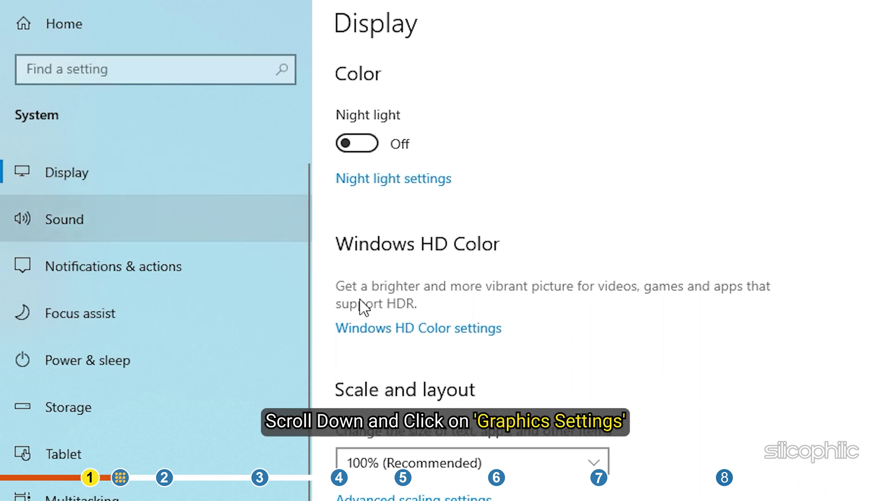
scroll(364, 306, down, 6)
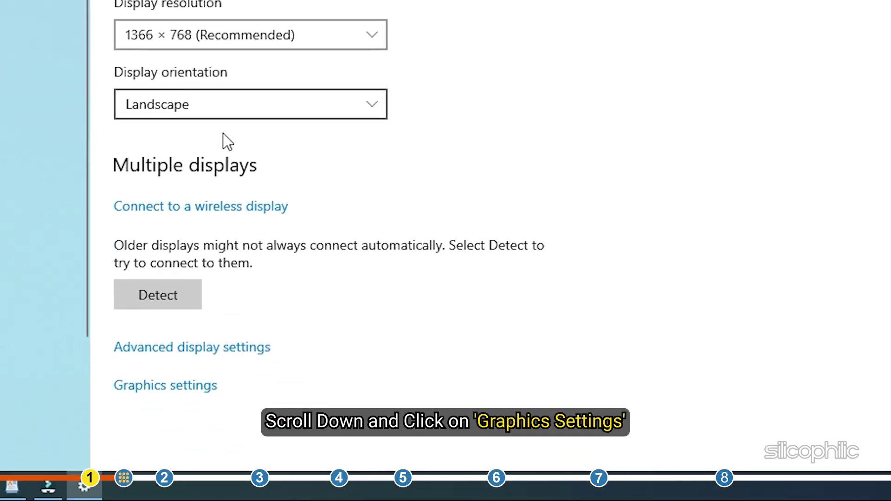
click(165, 386)
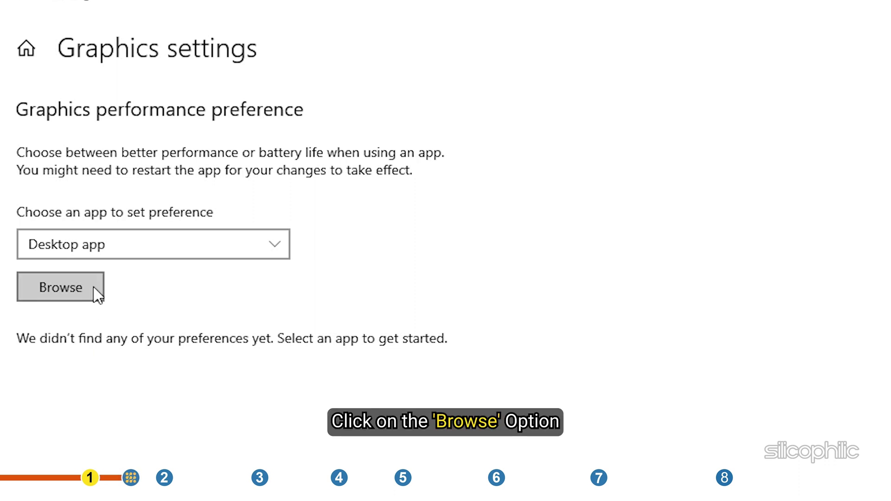
- Add the VALORANT shortcut from the Desktop to the graphics preference list
click(94, 288)
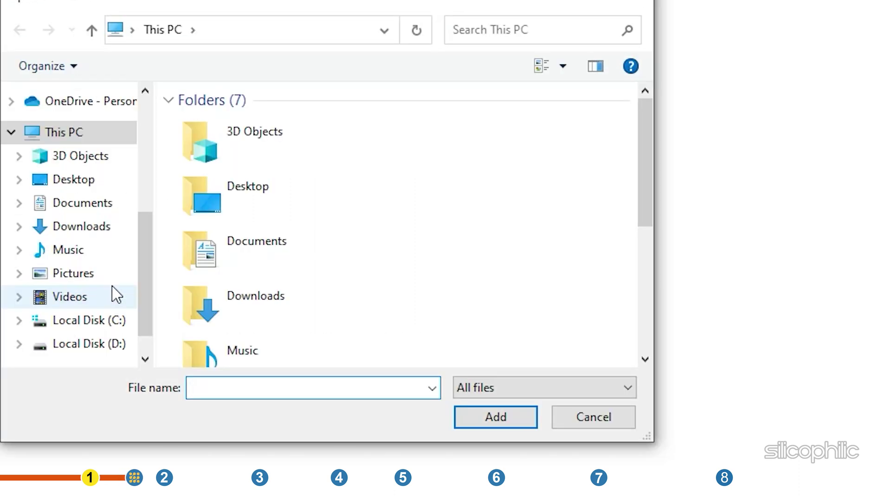
click(56, 182)
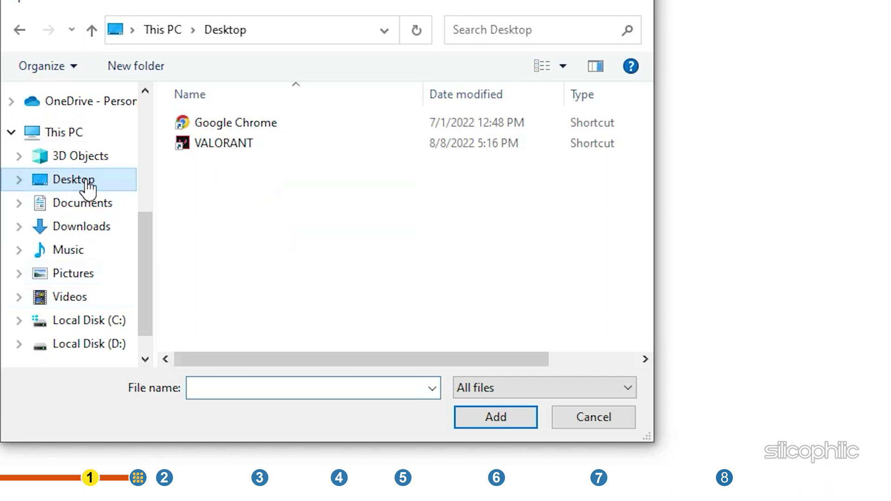
click(208, 144)
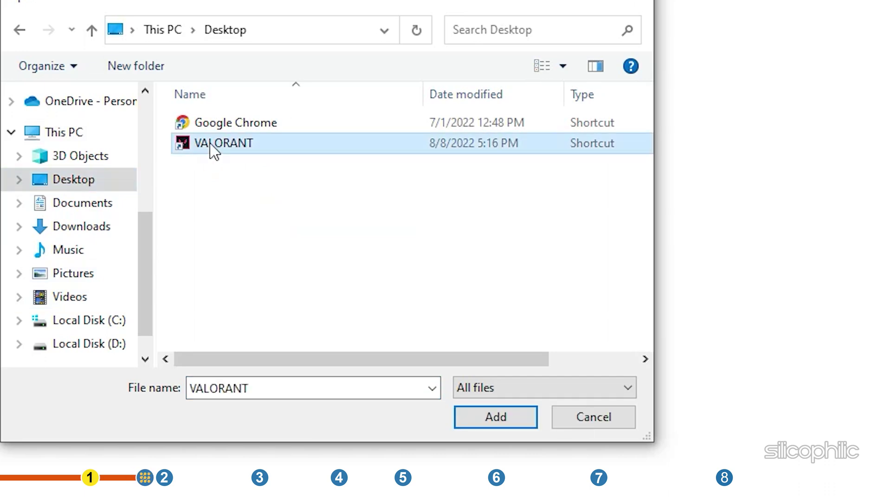
click(471, 419)
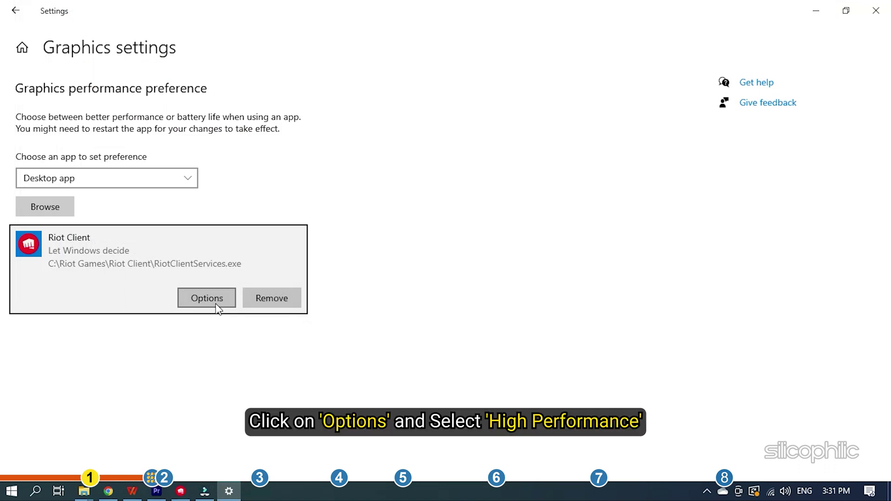
- Set Riot Client's graphics preference to High performance and save it
click(208, 299)
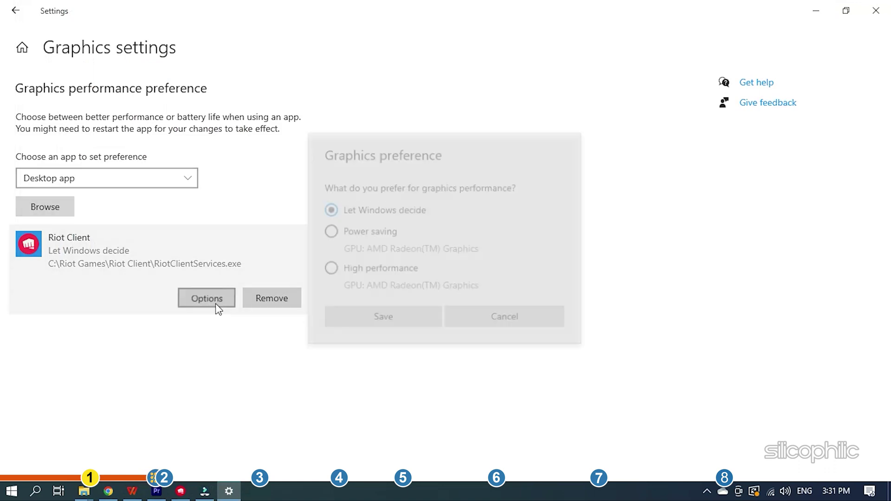
click(334, 270)
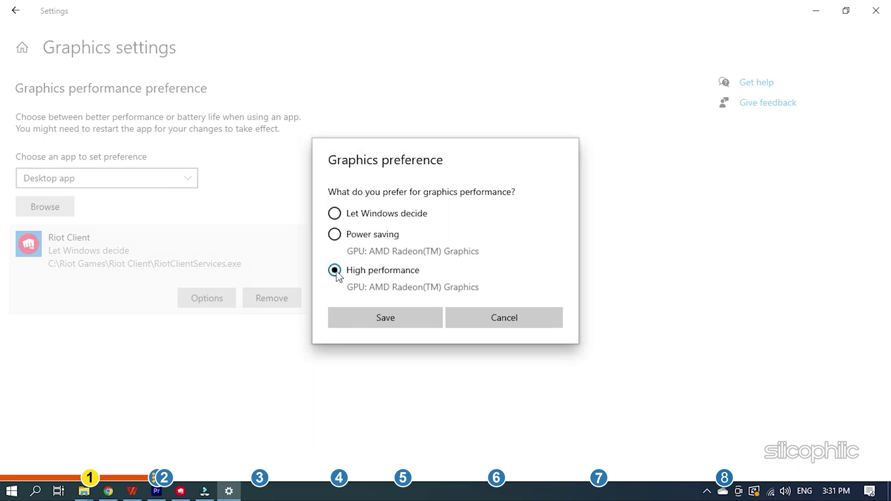
click(375, 319)
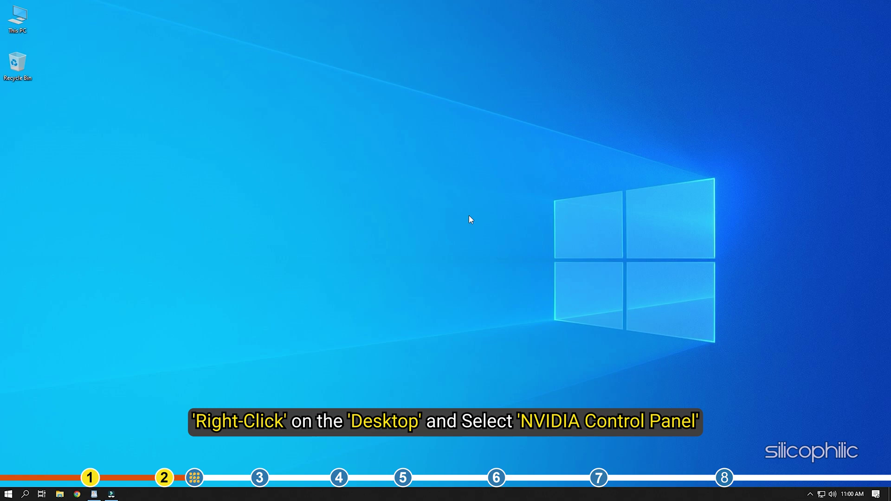
- Launch NVIDIA Control Panel from the desktop context menu
right_click(459, 206)
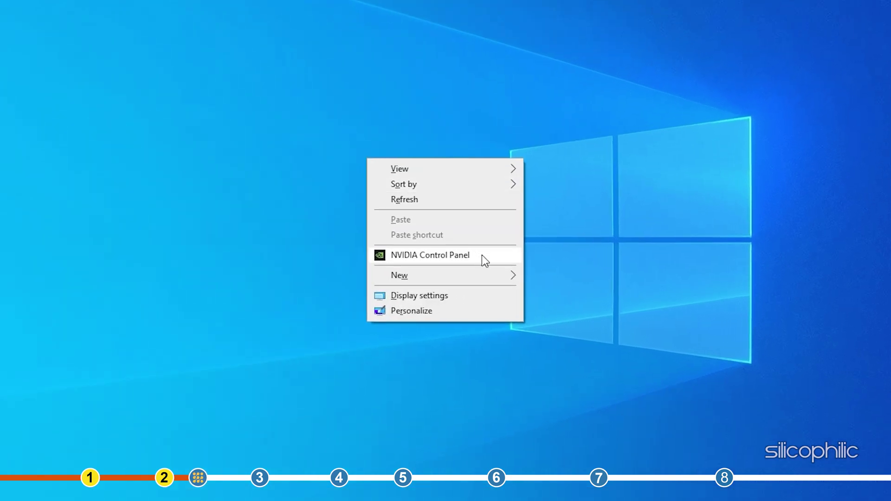
click(480, 256)
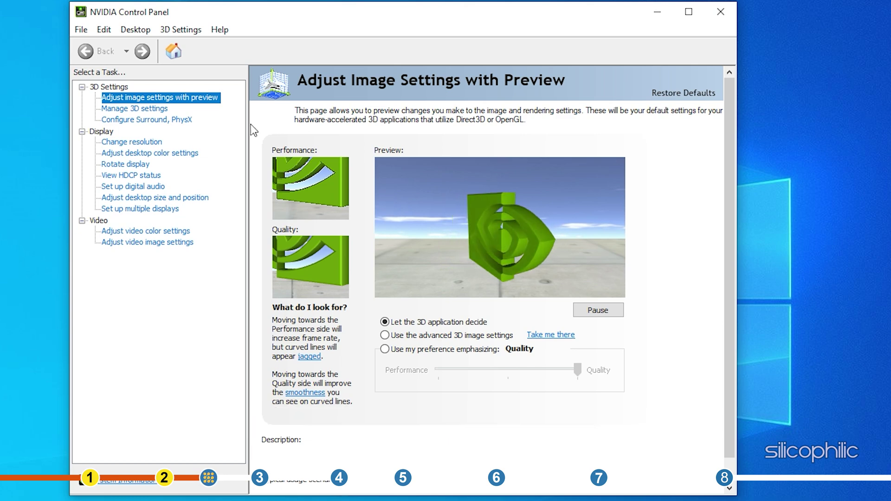
- In Manage 3D settings, set Shader Cache Size to Unlimited and apply
click(168, 109)
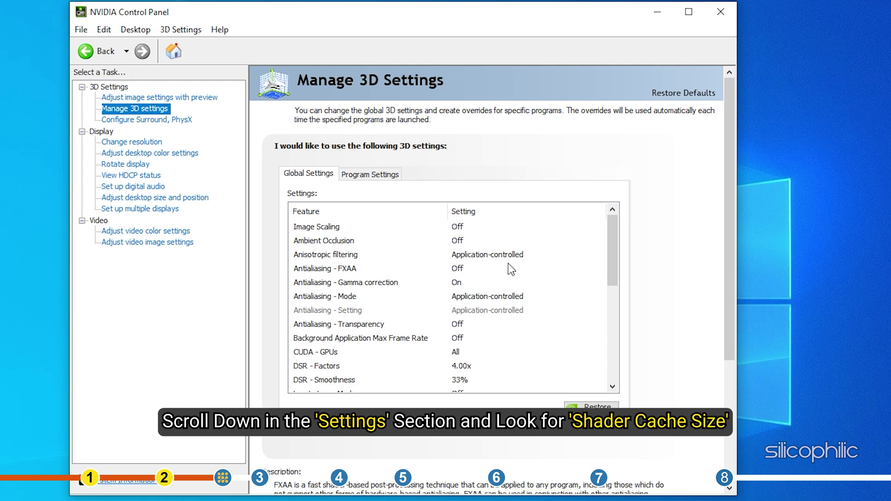
scroll(511, 269, down, 3)
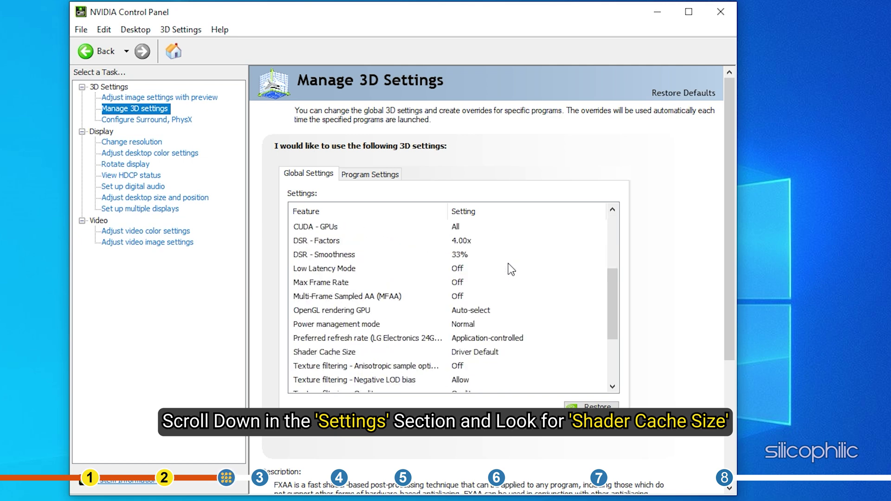
scroll(511, 269, down, 2)
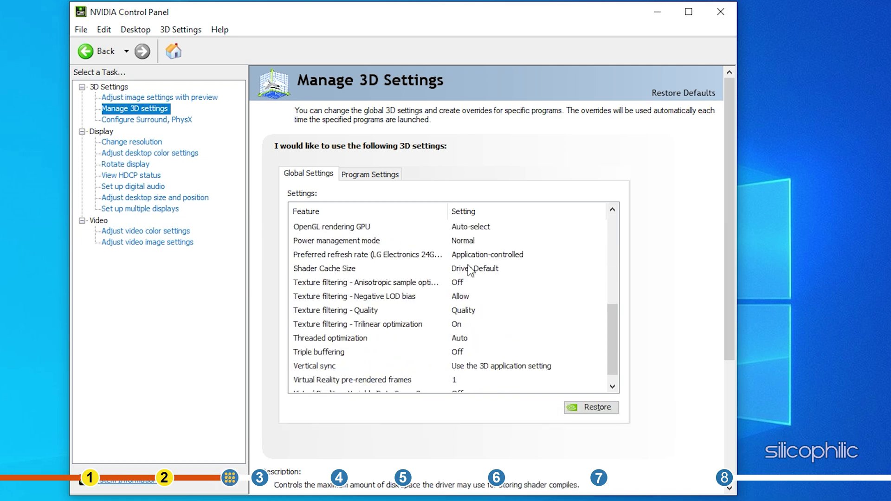
click(355, 268)
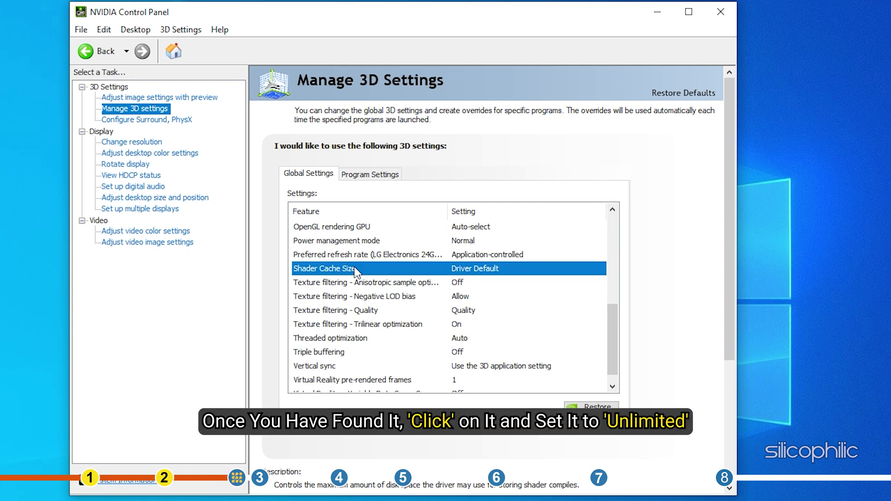
click(354, 267)
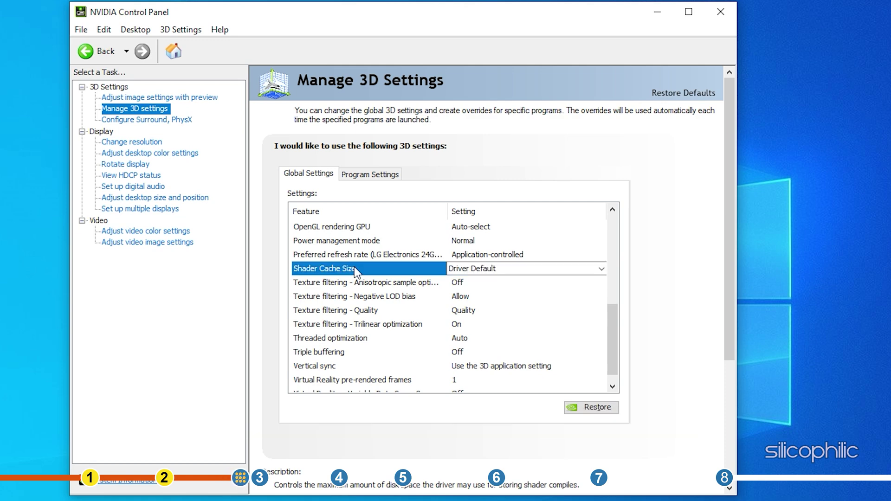
click(528, 271)
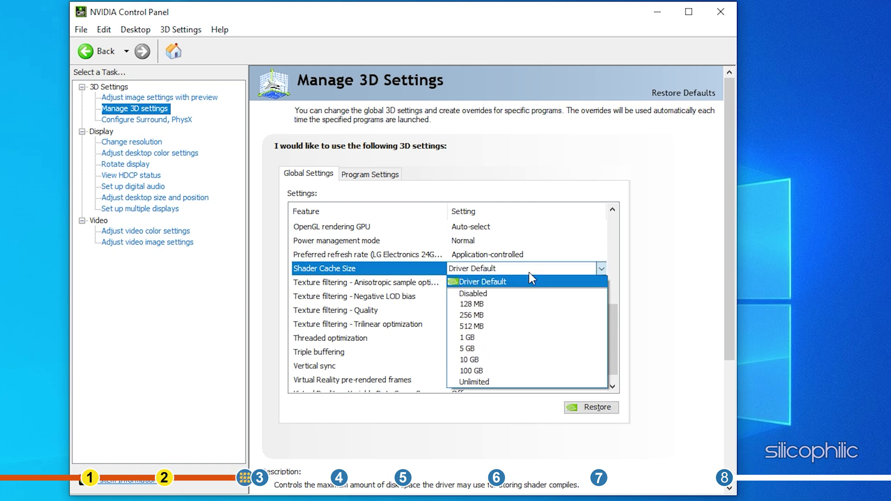
click(517, 381)
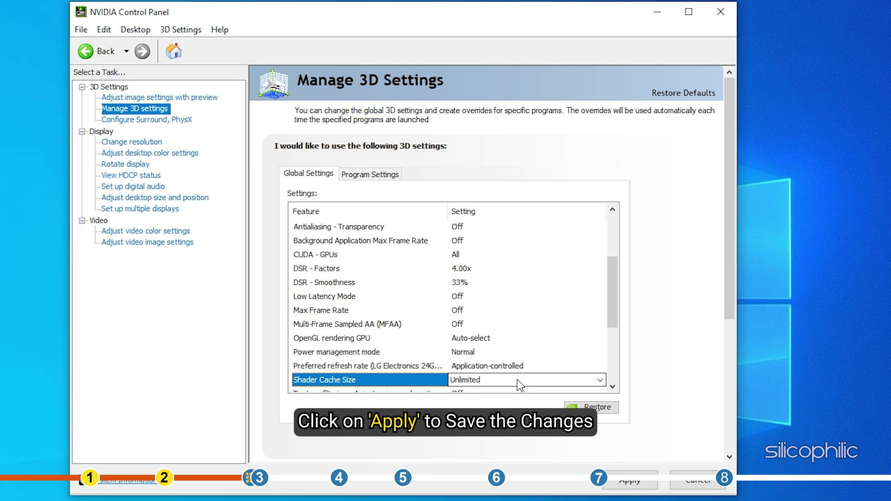
click(645, 482)
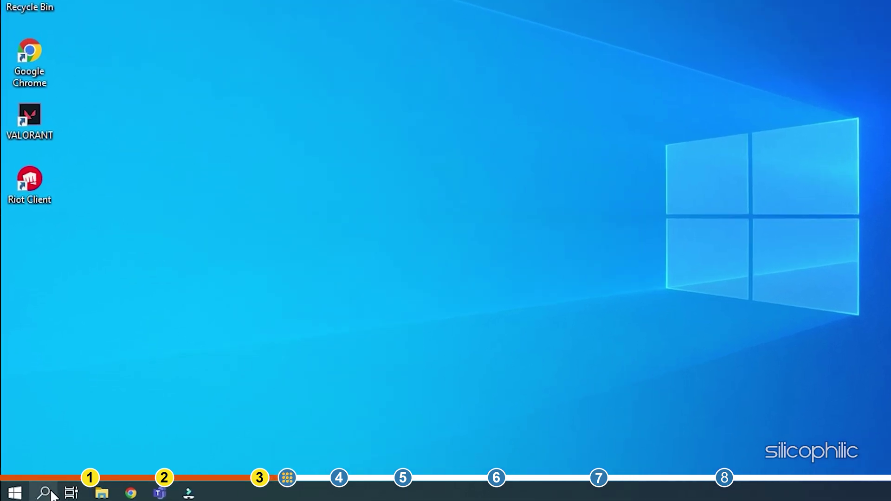
- Search the taskbar for "control Panel", correcting the typo along the way
click(35, 491)
text(controp)
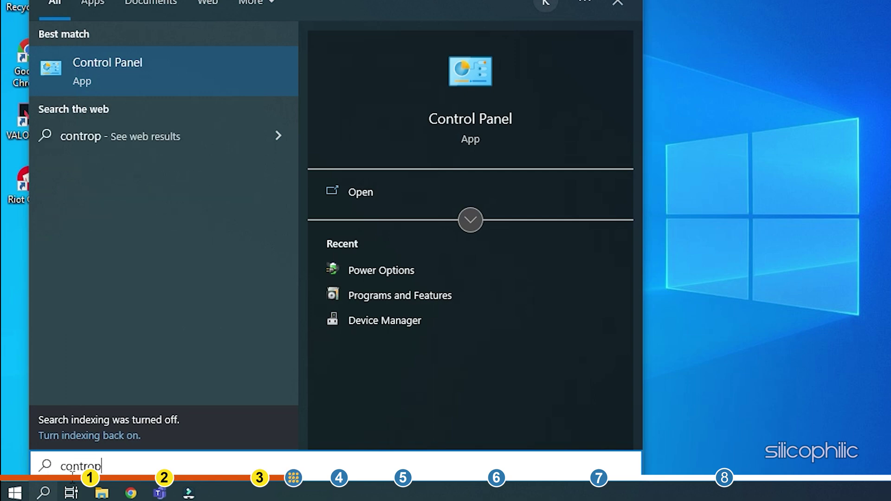
key(BackSpace)
text(l Panel)
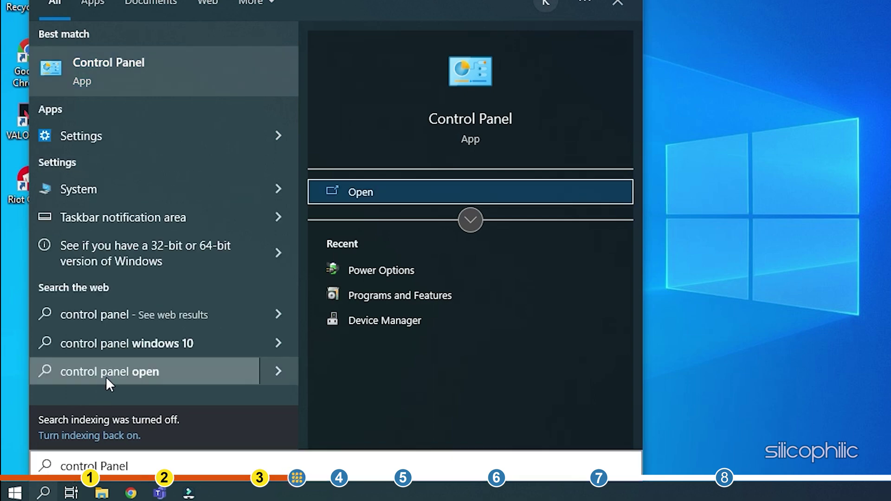
- Select the High performance plan under Power Options' additional plans in Control Panel
click(178, 82)
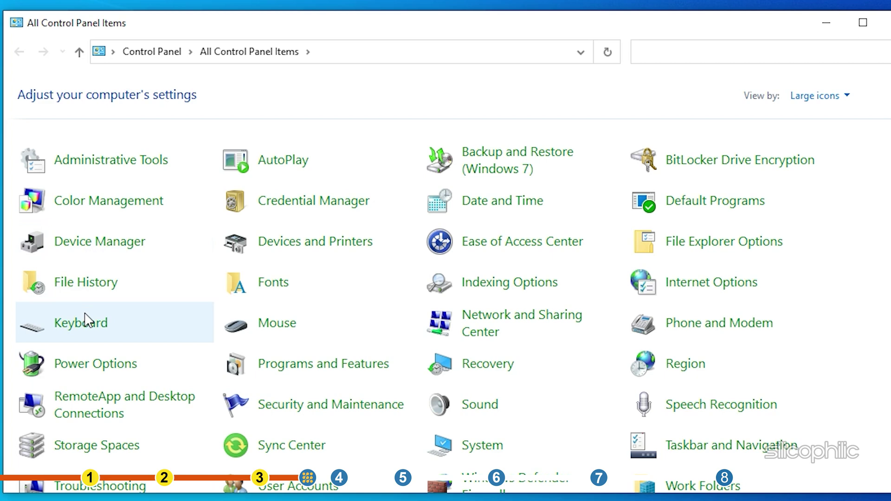
click(148, 380)
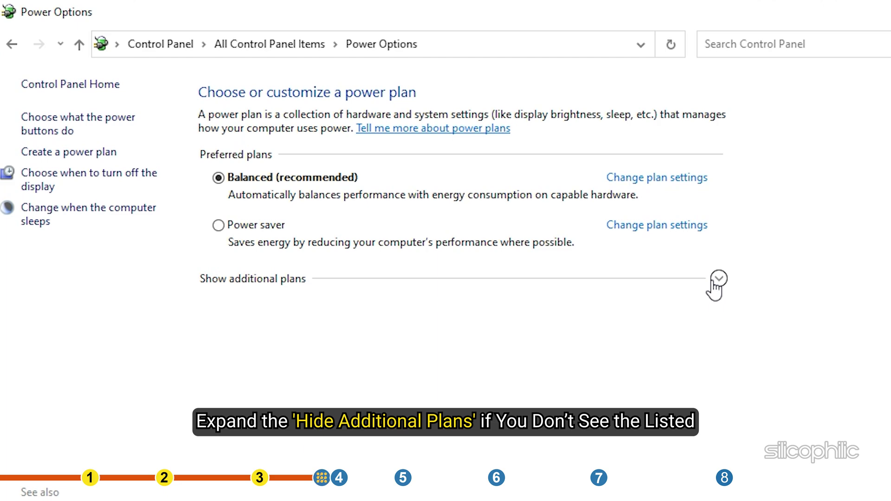
click(718, 279)
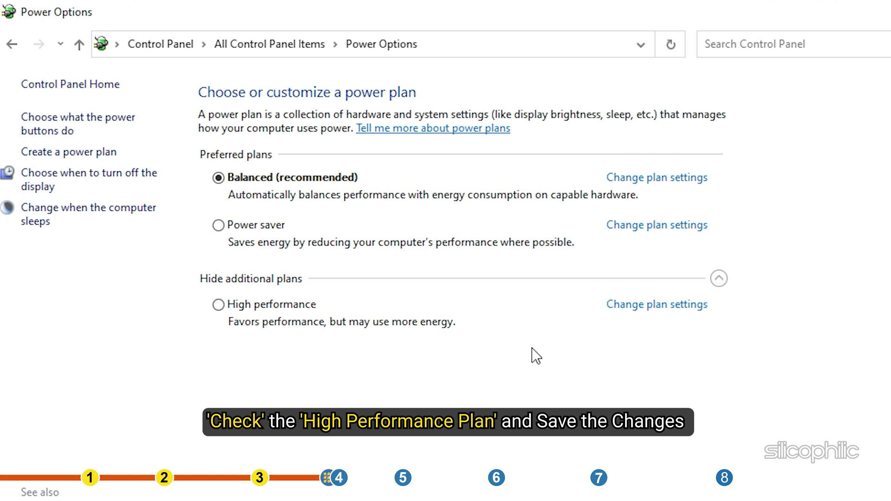
click(221, 306)
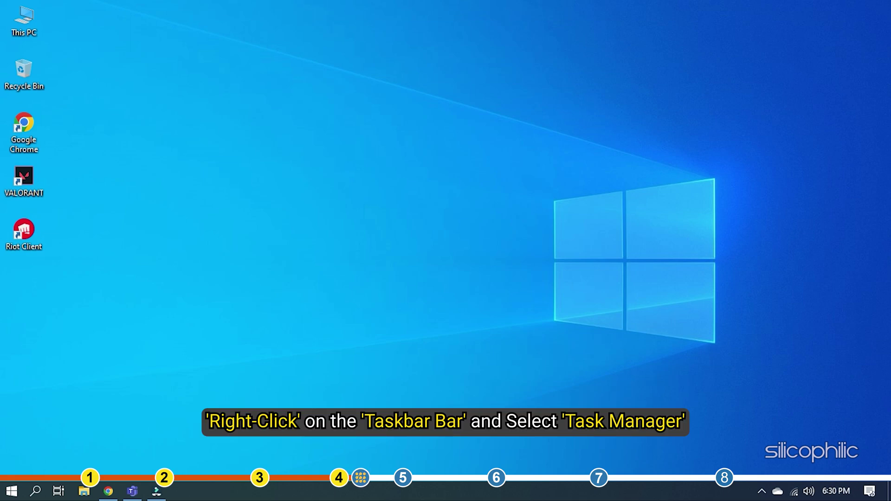
- Open Task Manager from the taskbar and end a Google Chrome process
right_click(414, 487)
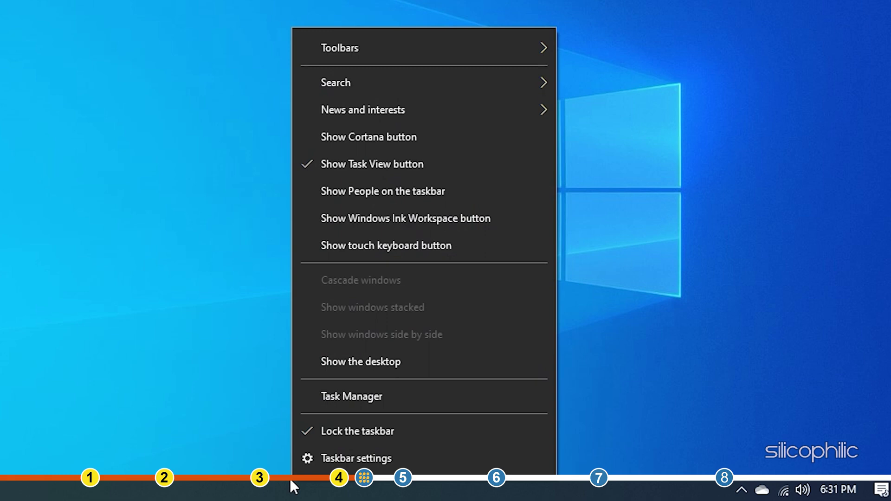
click(407, 403)
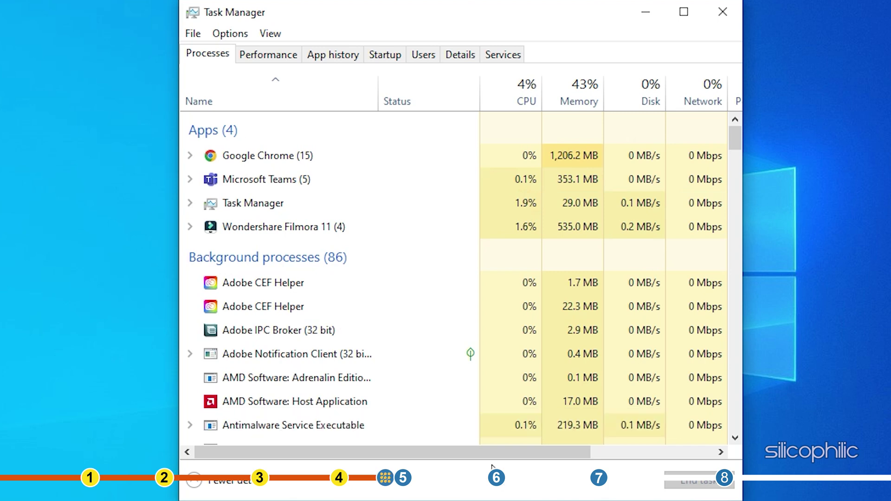
scroll(358, 376, down, 5)
scroll(360, 378, down, 4)
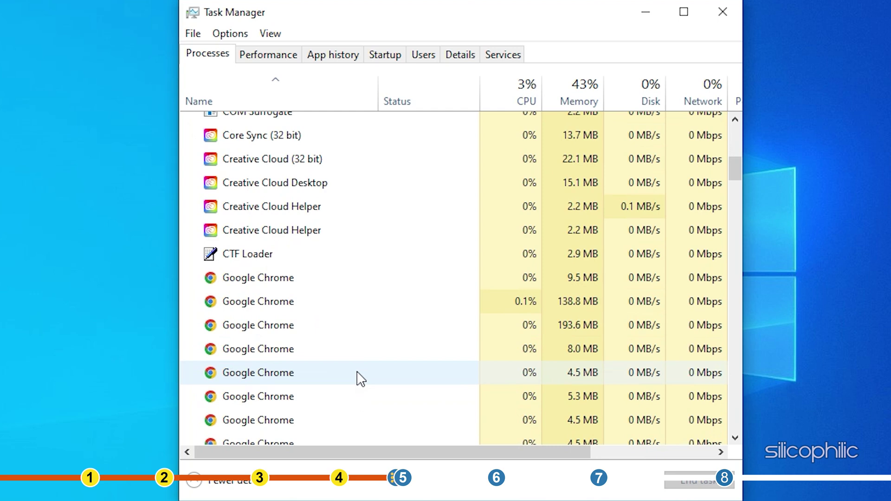
scroll(361, 378, down, 3)
right_click(328, 242)
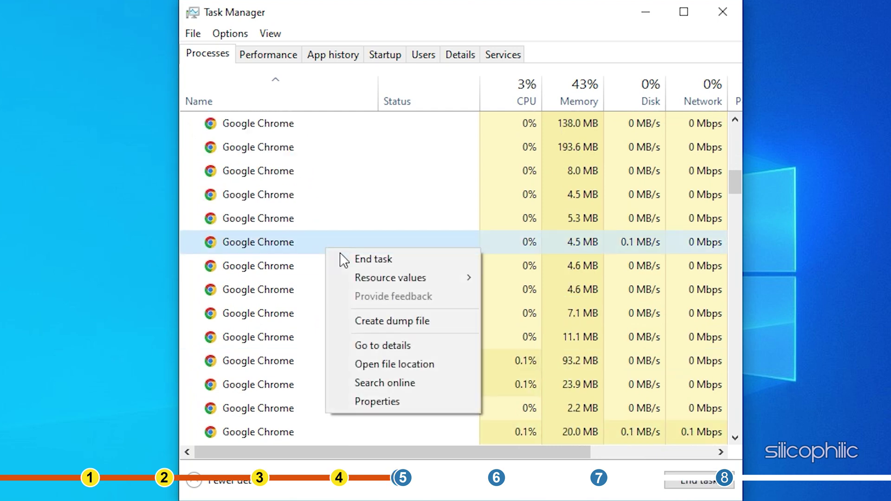
click(348, 259)
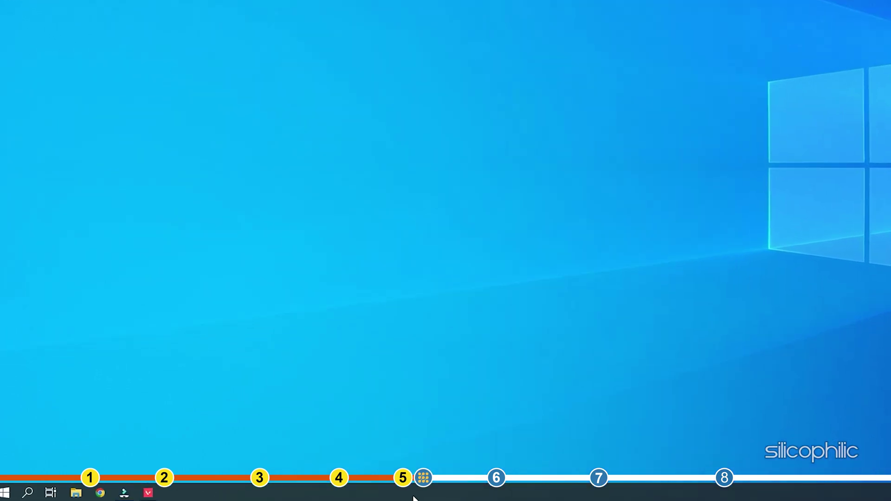
- Set VALORANT.exe to High priority in Task Manager's Details tab, then close it
right_click(413, 497)
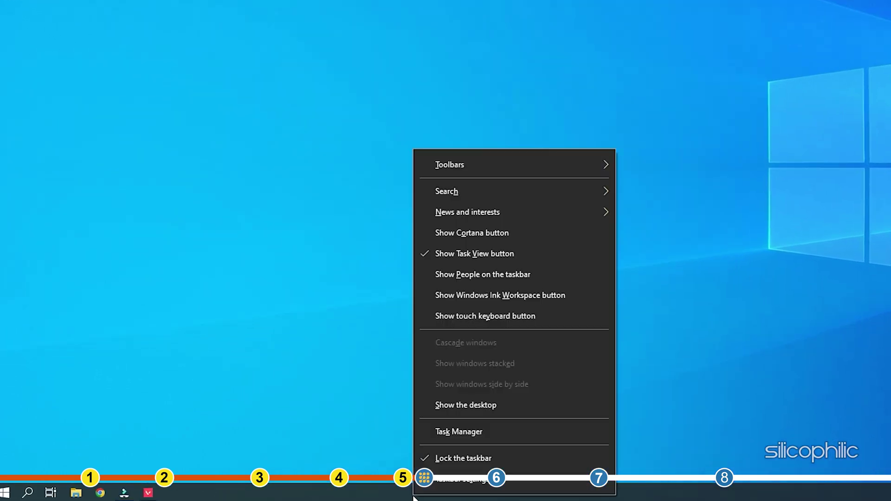
click(499, 429)
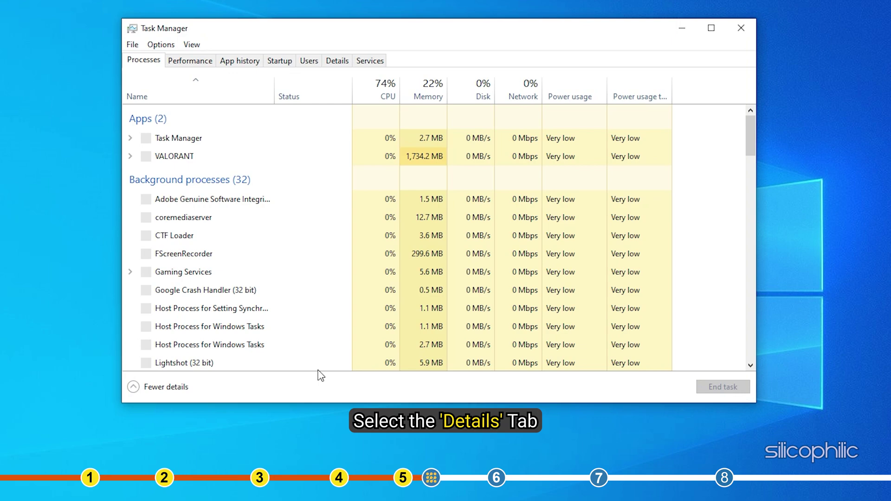
click(333, 67)
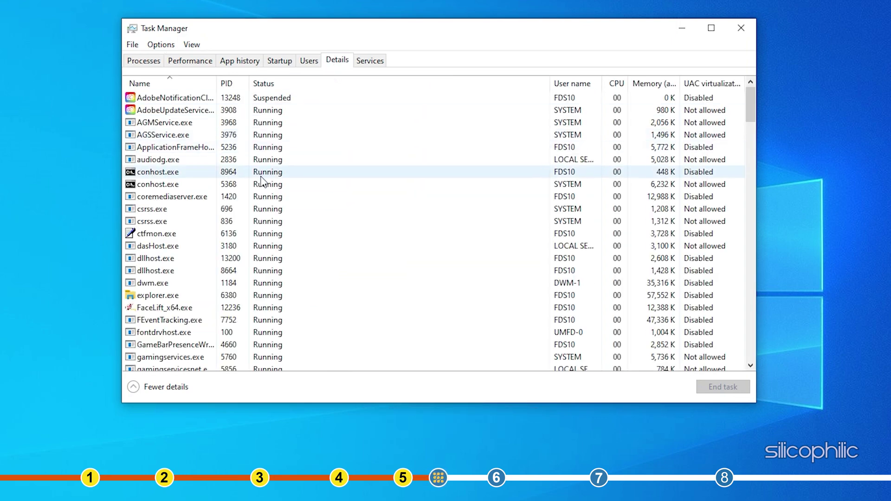
scroll(259, 195, down, 8)
scroll(251, 212, down, 15)
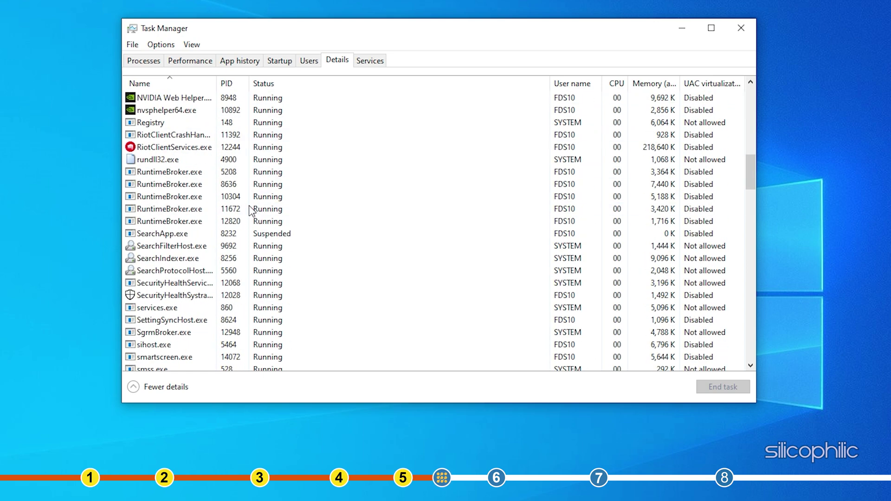
scroll(251, 211, down, 12)
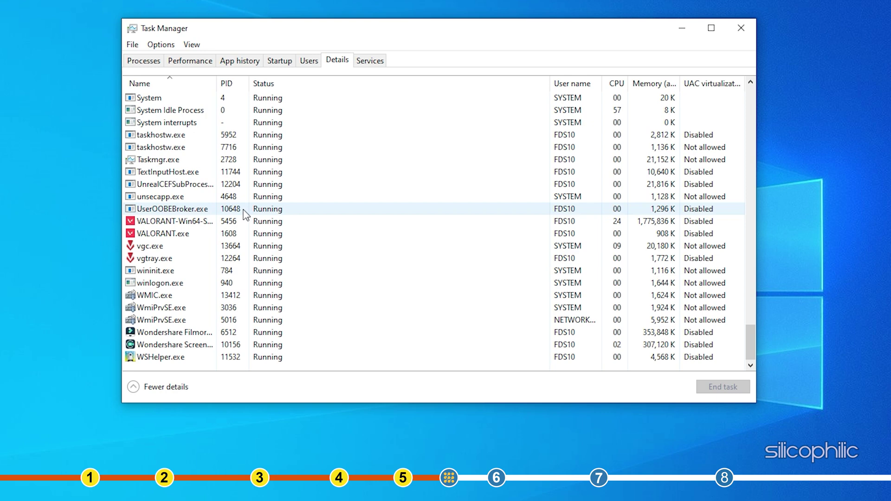
right_click(206, 233)
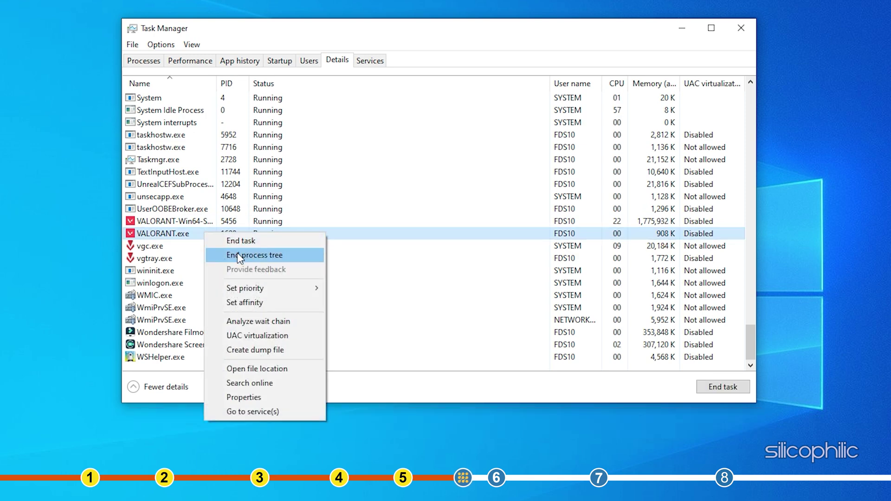
mouse_move(288, 289)
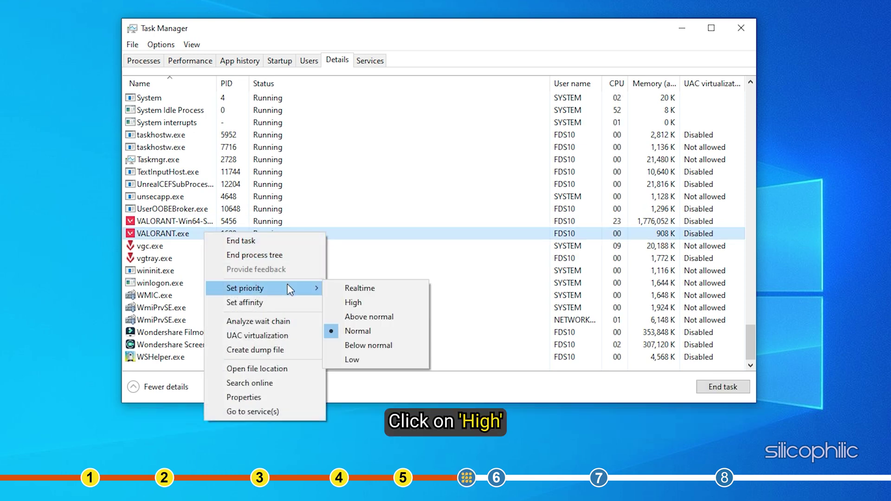
click(380, 300)
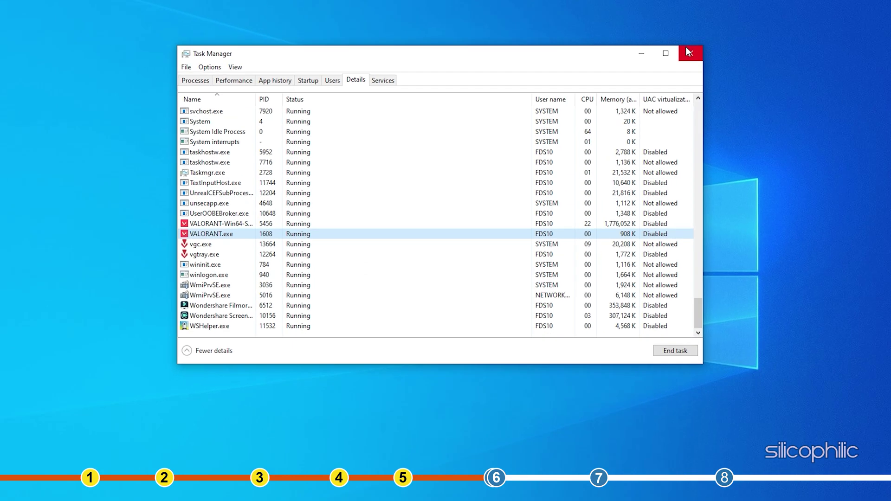
click(740, 28)
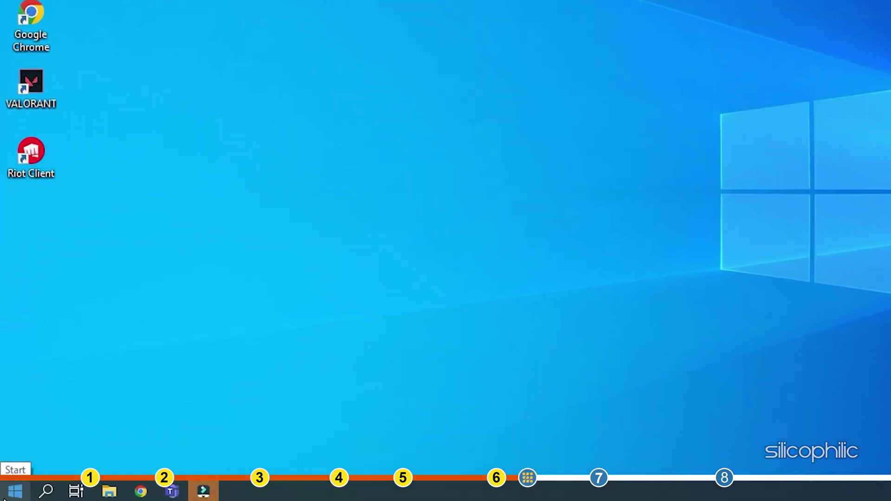
- Have Device Manager search automatically, including Windows Update, for an AMD Radeon(TM) Graphics driver
right_click(4, 497)
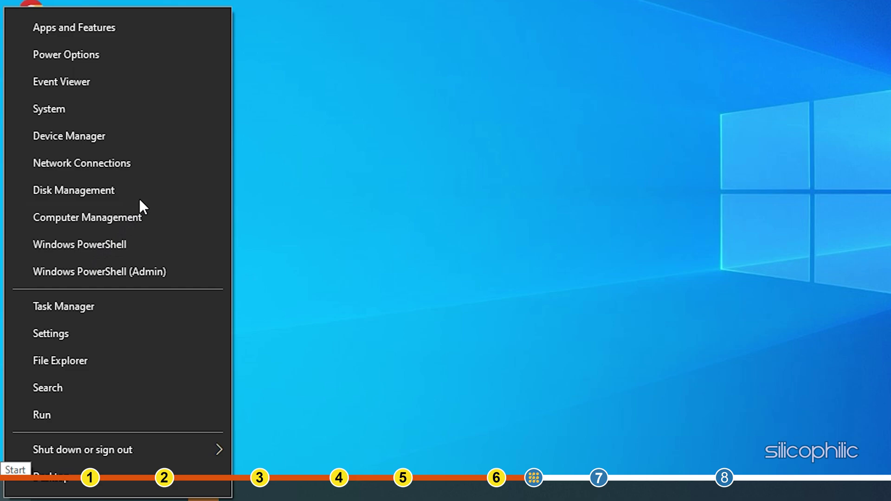
click(153, 139)
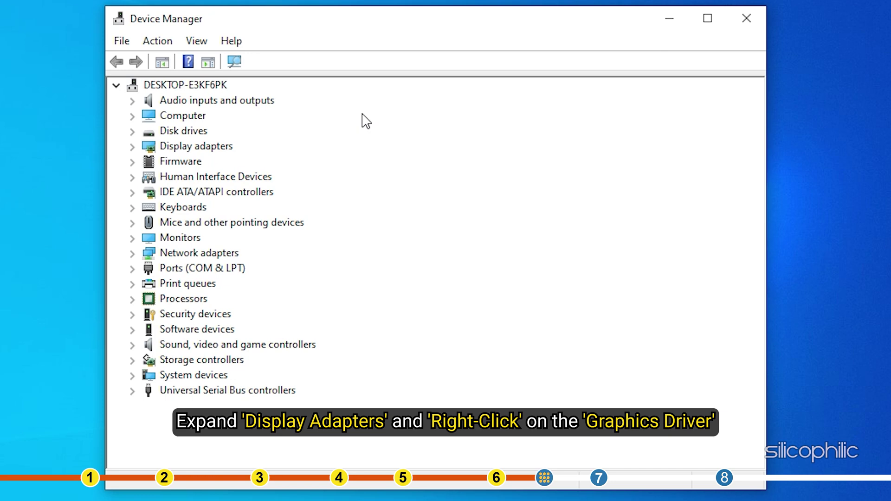
click(132, 146)
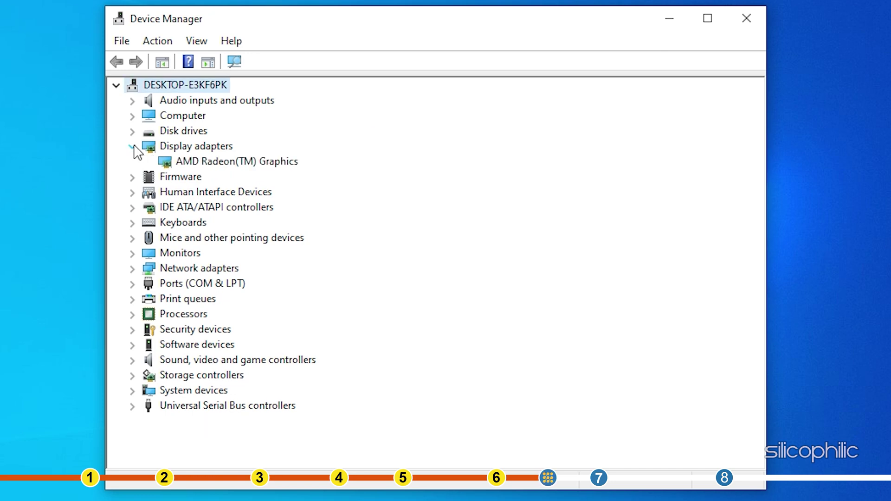
right_click(246, 162)
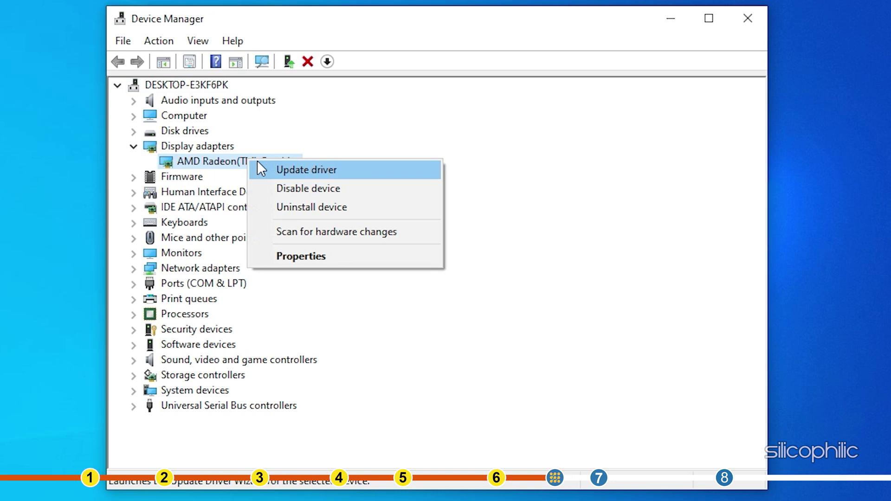
click(257, 167)
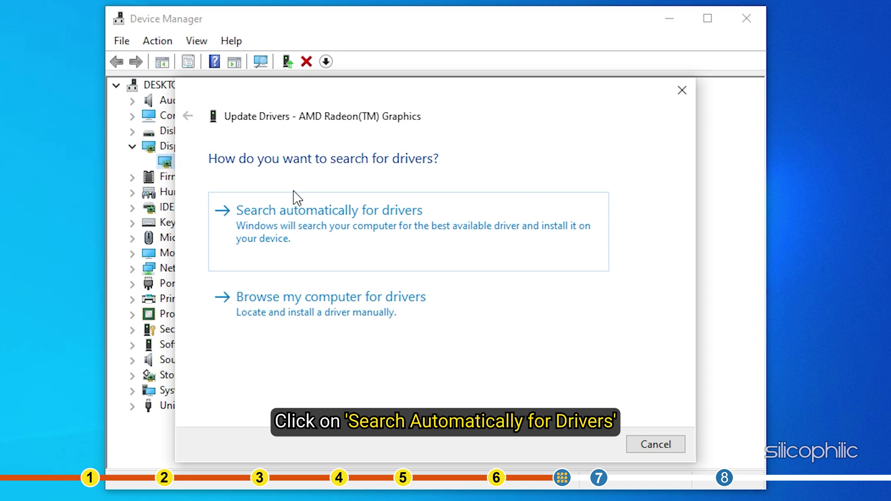
click(317, 228)
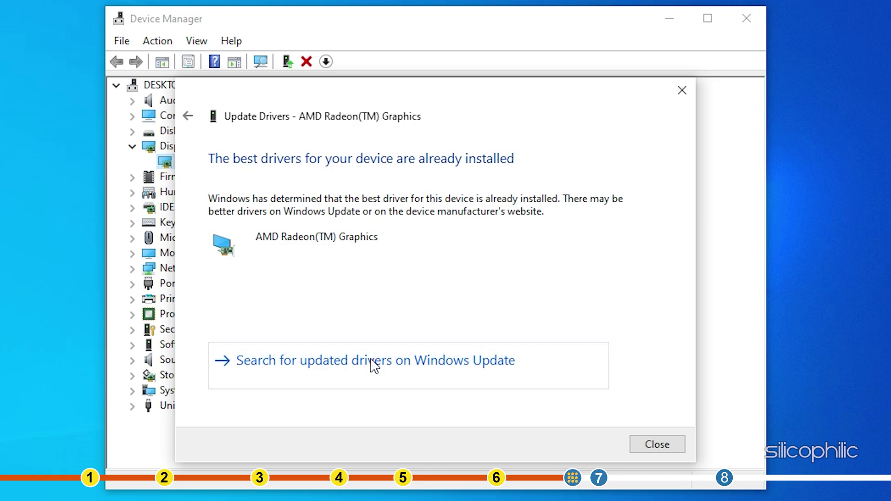
click(374, 366)
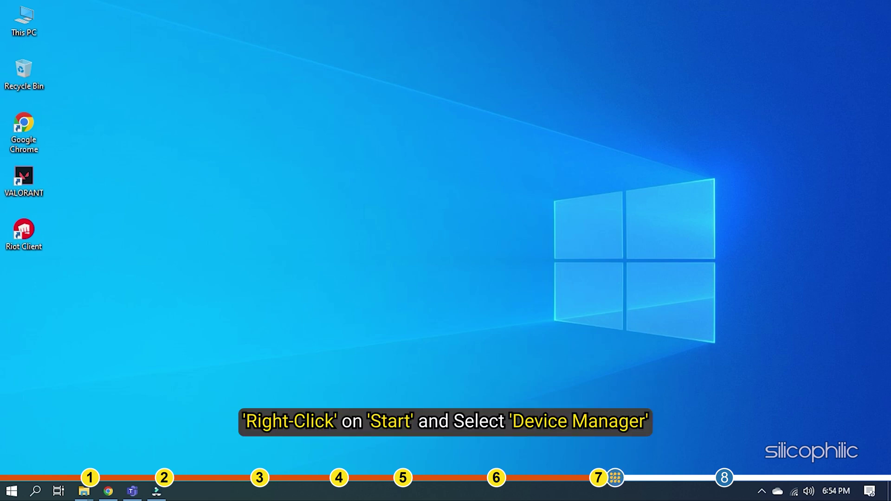
- Uninstall the AMD Radeon(TM) Graphics adapter in Device Manager without deleting its driver
right_click(20, 495)
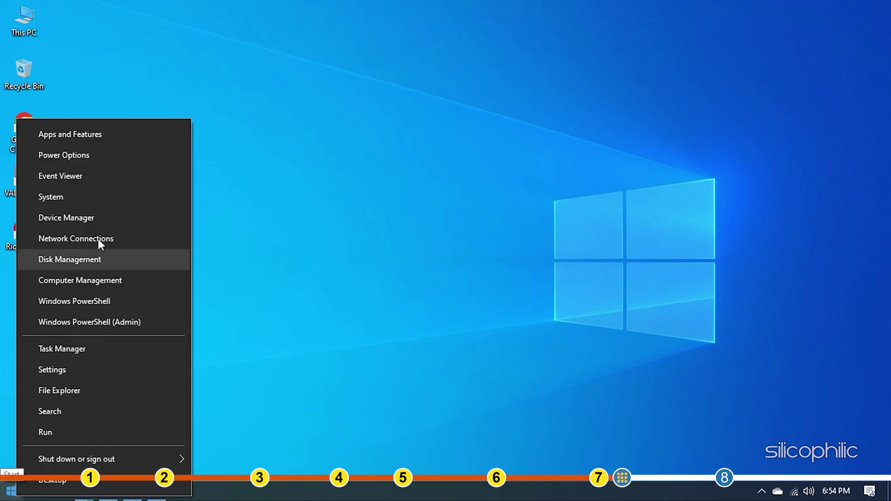
click(122, 219)
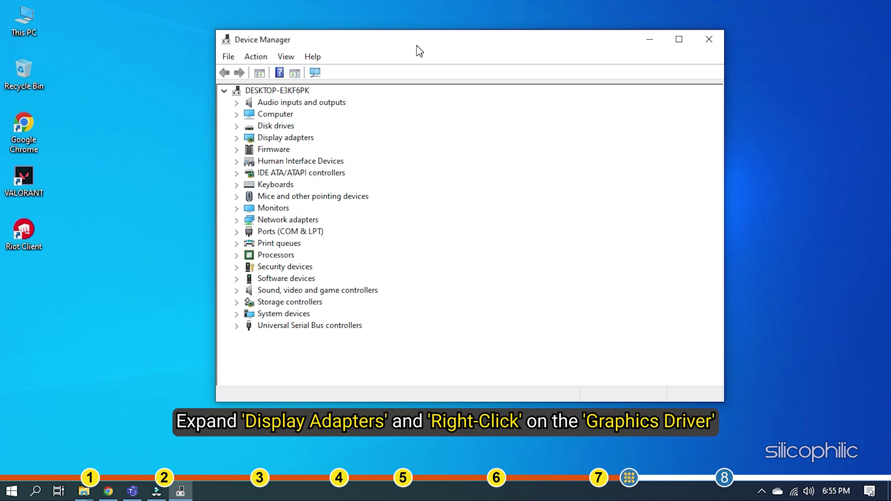
click(237, 138)
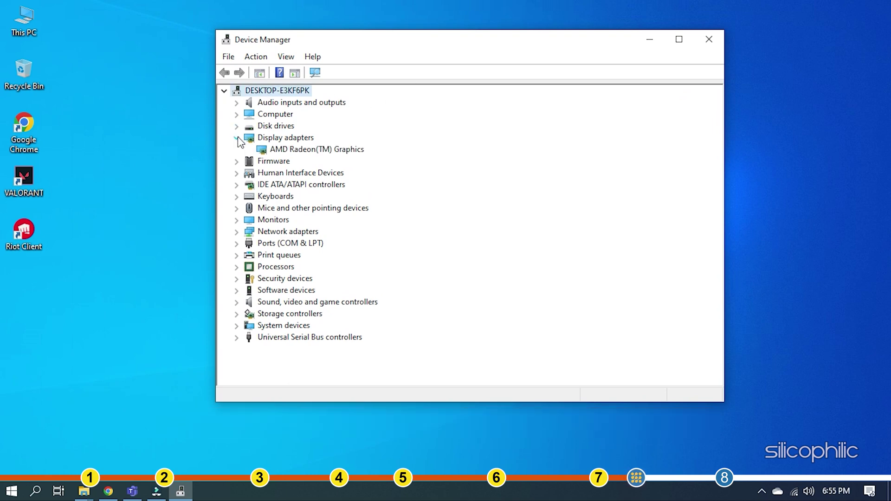
click(306, 151)
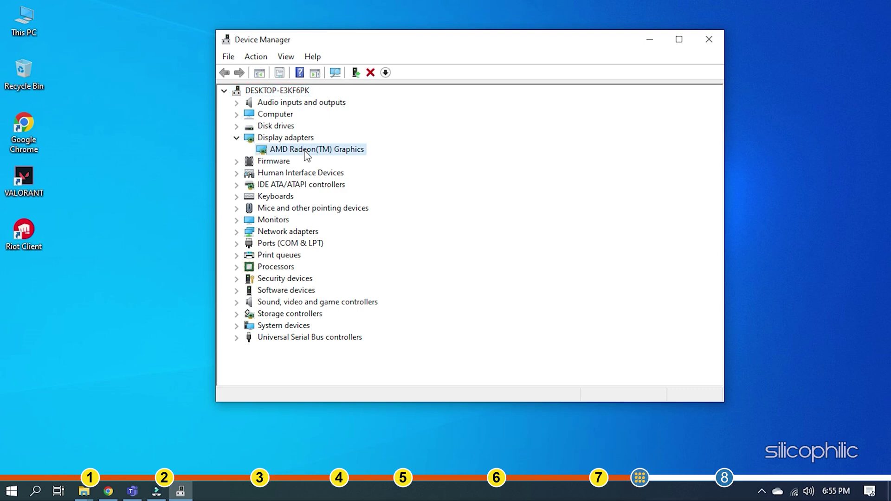
right_click(306, 154)
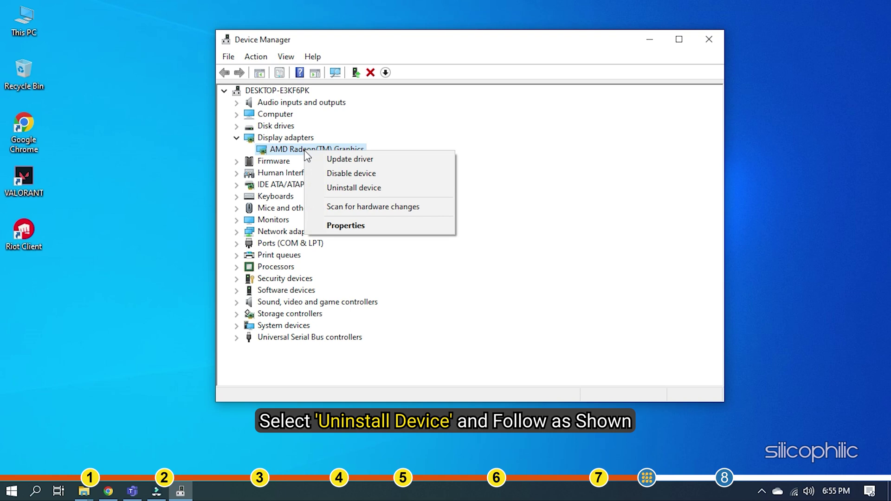
click(322, 188)
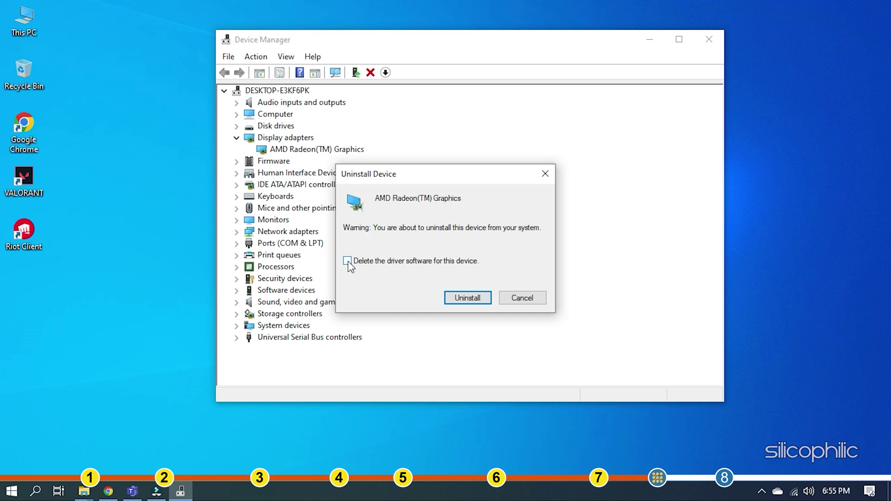
click(460, 300)
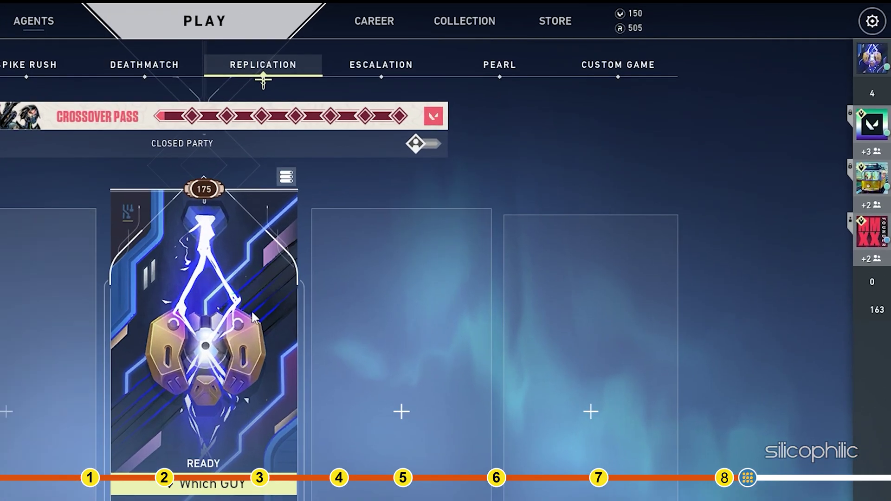
- Open Valorant's Video settings and keep the Display Mode at Fullscreen
click(875, 22)
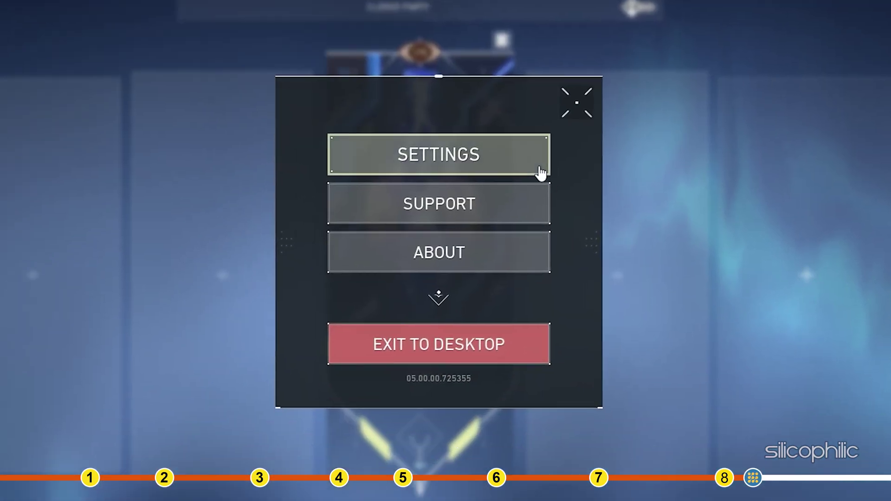
click(541, 174)
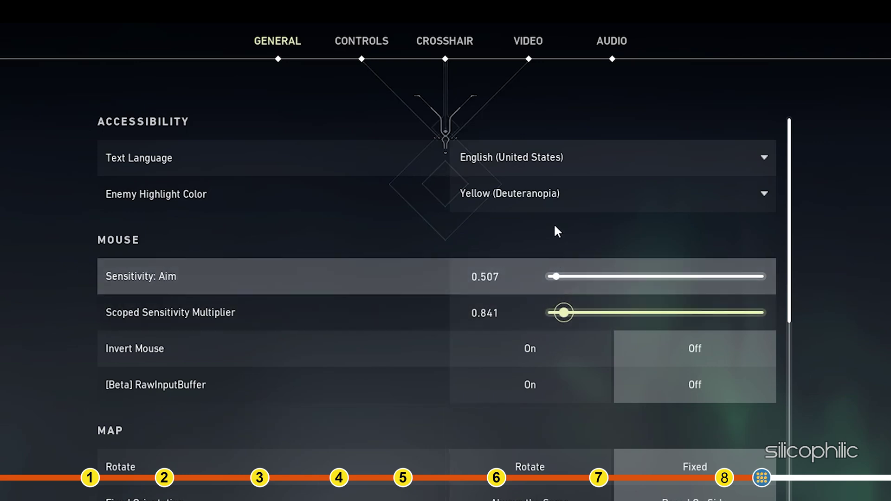
click(539, 47)
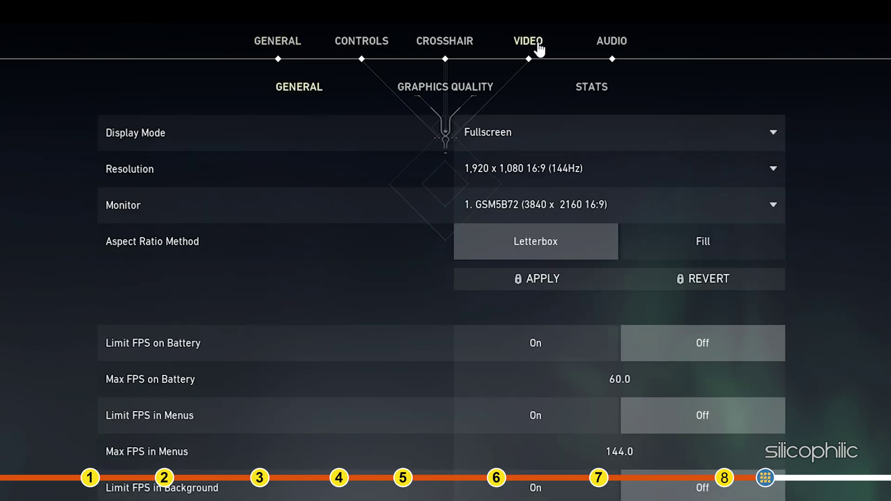
click(747, 147)
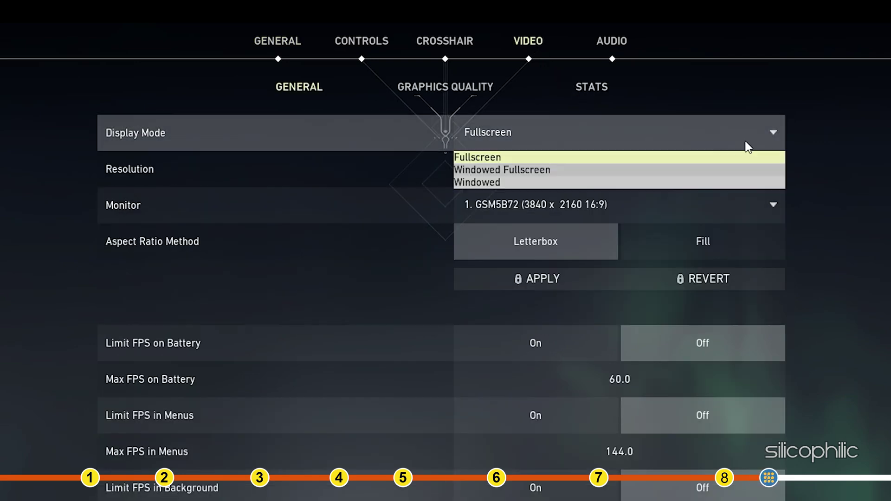
click(511, 156)
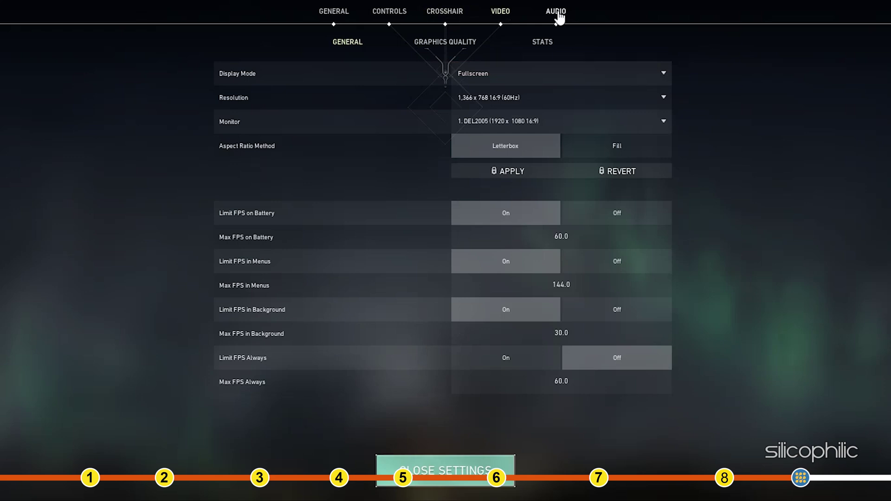
- Set Material, Texture, Detail and UI Quality to Low, and turn Vignette and VSync off
click(437, 46)
click(633, 72)
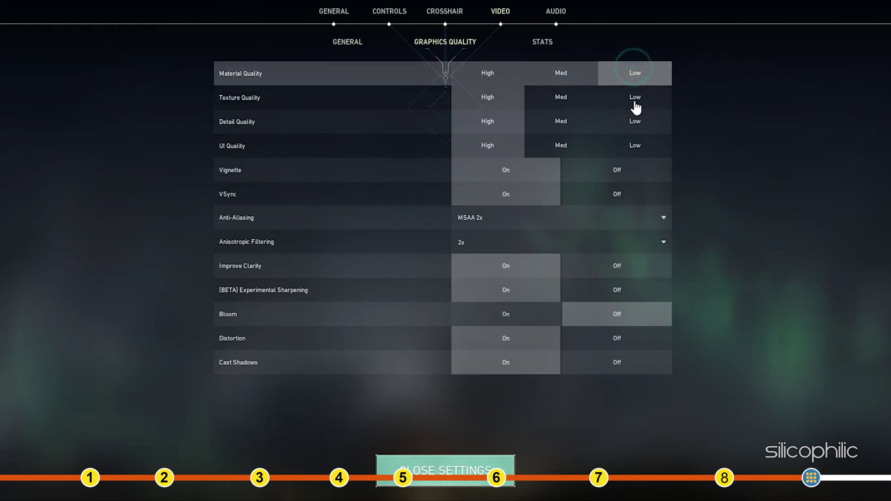
click(635, 103)
click(654, 124)
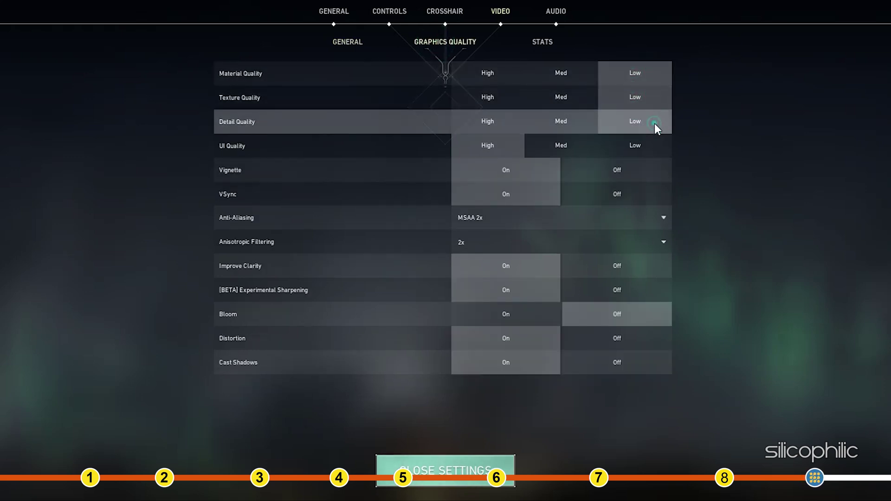
click(655, 145)
click(649, 175)
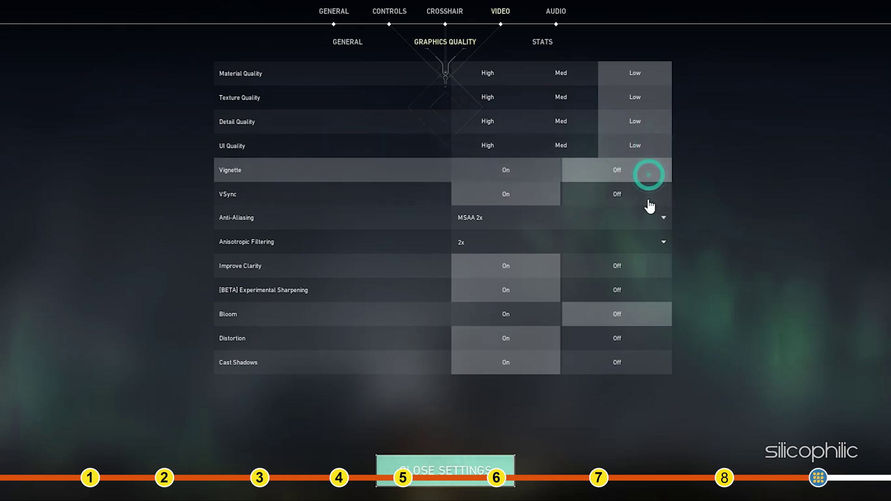
click(648, 199)
- Set Anti-Aliasing to None and Anisotropic Filtering to 1x; Clarity, Sharpening, Distortion, Shadows off, Bloom on
click(664, 215)
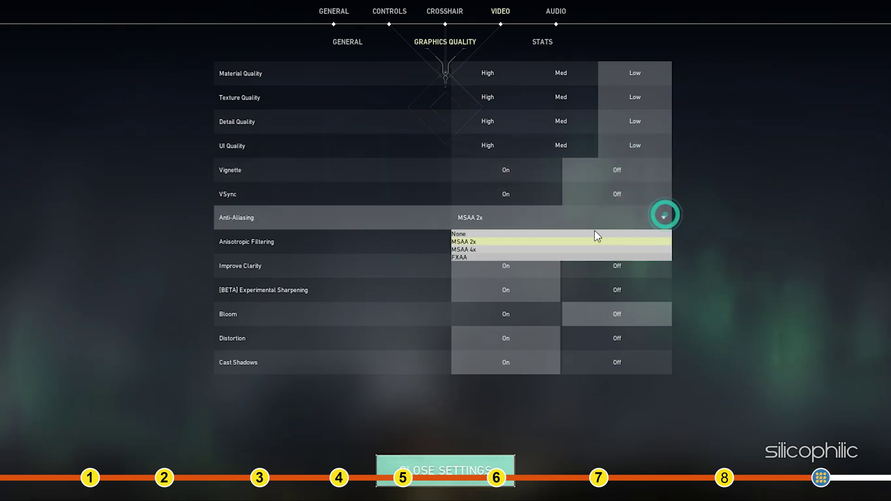
click(547, 234)
click(645, 241)
click(502, 257)
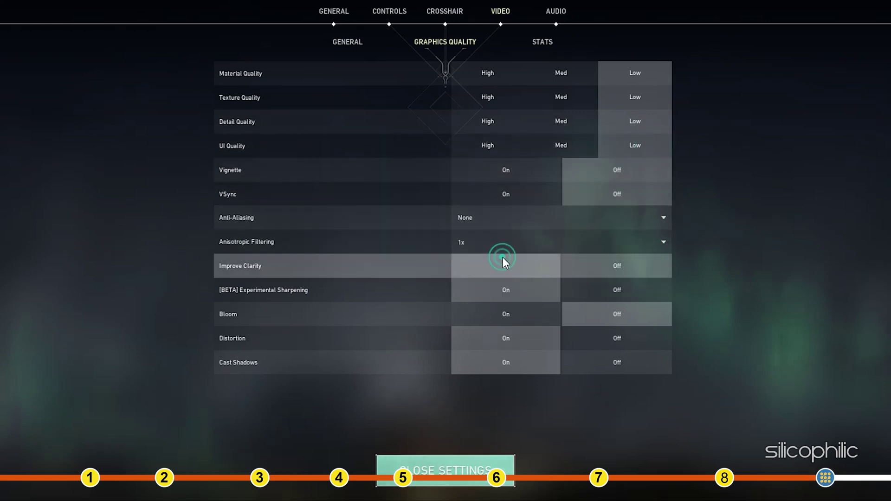
click(647, 268)
click(641, 289)
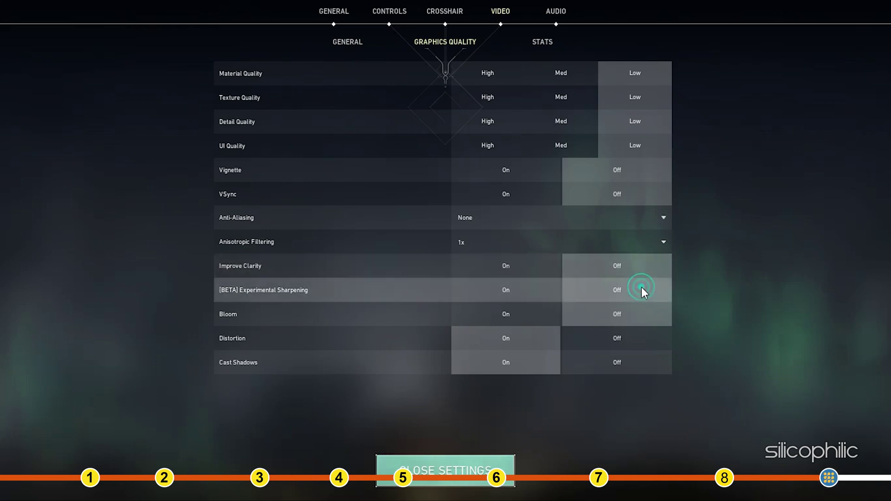
click(505, 314)
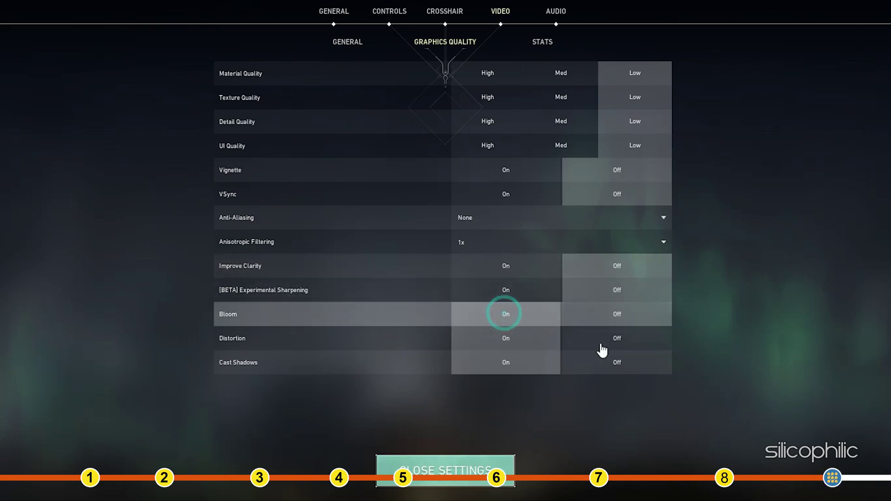
click(621, 340)
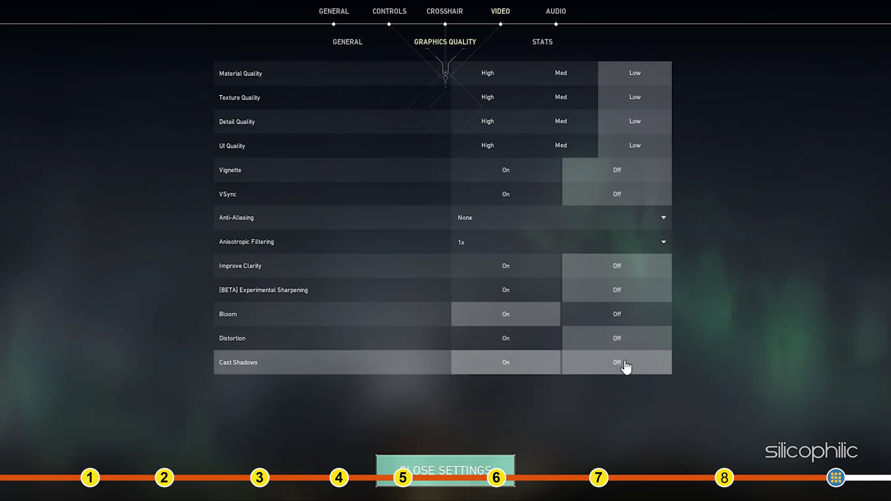
click(624, 364)
- Close settings, then in warmup equip the Operator and move from B Link toward B Short
click(471, 484)
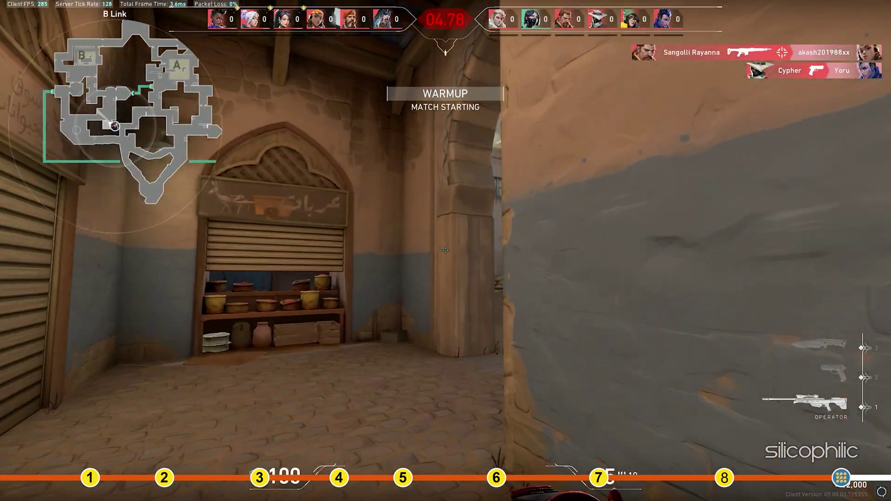
key(1)
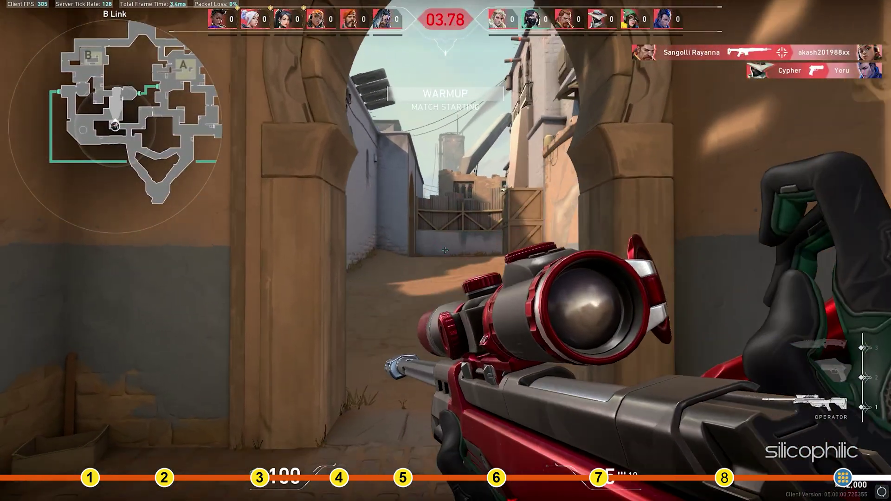
key(w)
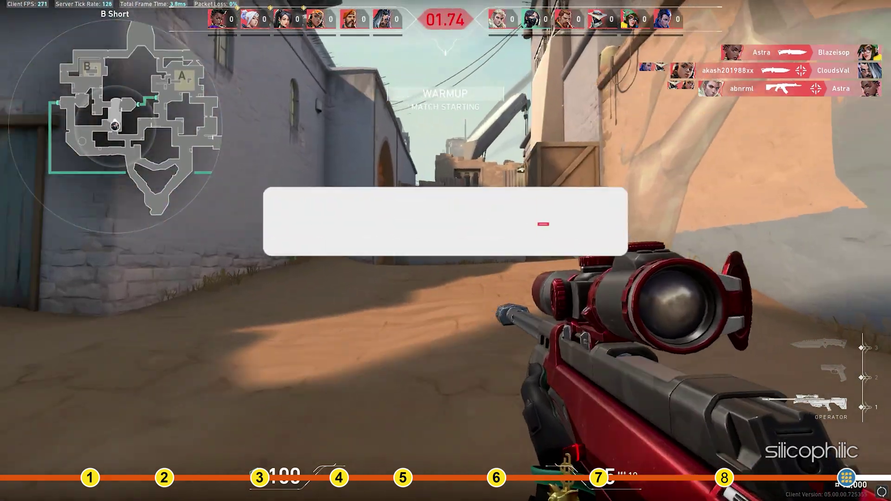